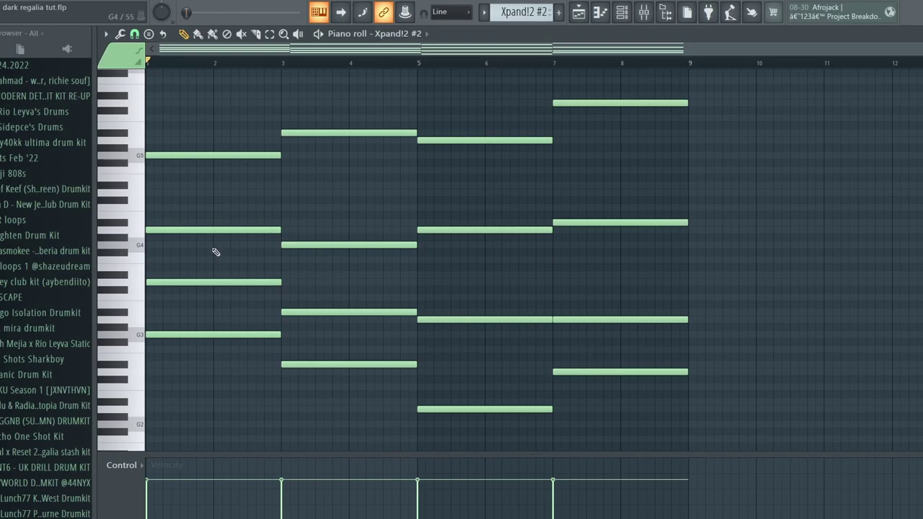
Bring up the Channel rack with F6 to reach the SRX ORCHESTRA #3 instrument.
key("F6")
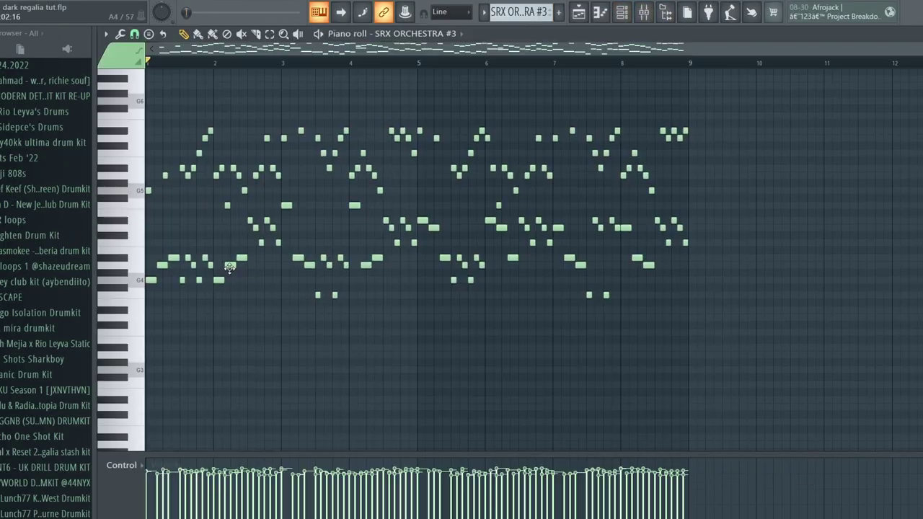
Open the SRX ORCHESTRA #3 arpeggio pattern in the piano roll and inspect the snap grid options.
left_click(600, 11)
scroll(180, 261, "down", 3)
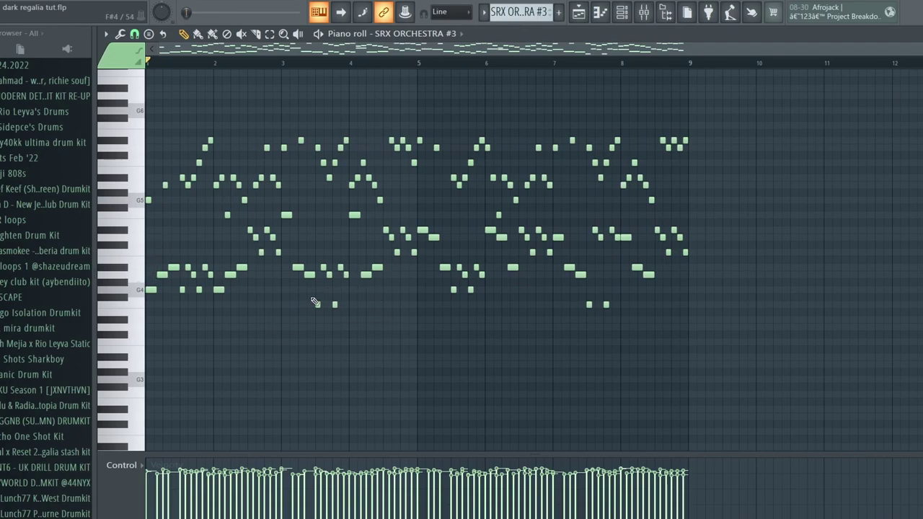
left_click(134, 34)
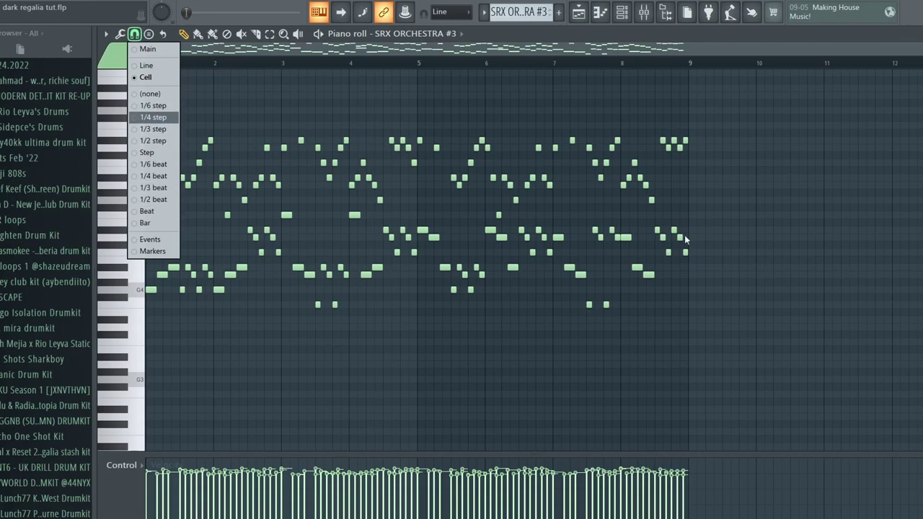
left_click(151, 116)
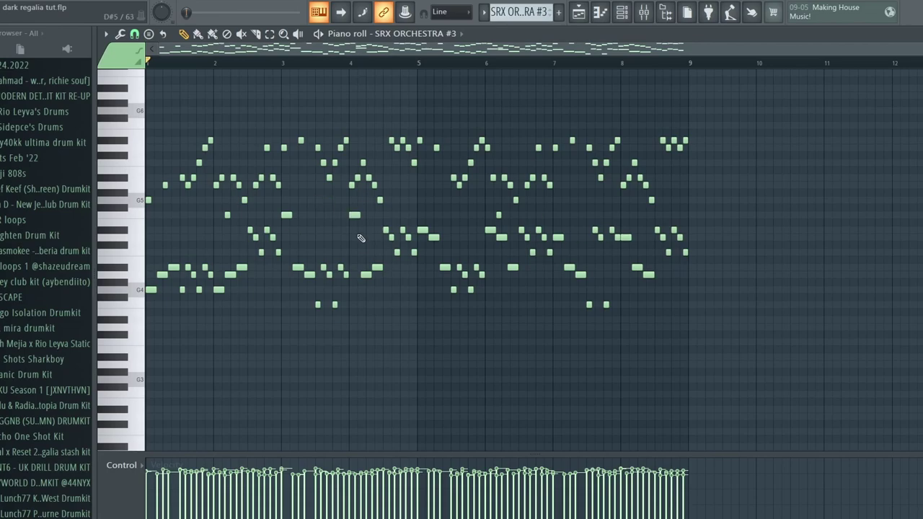
Box-select the lower and upper arpeggio note groups, deselect them, and play the pattern.
scroll(231, 288, "up", 2)
left_click_drag(158, 243, 902, 358)
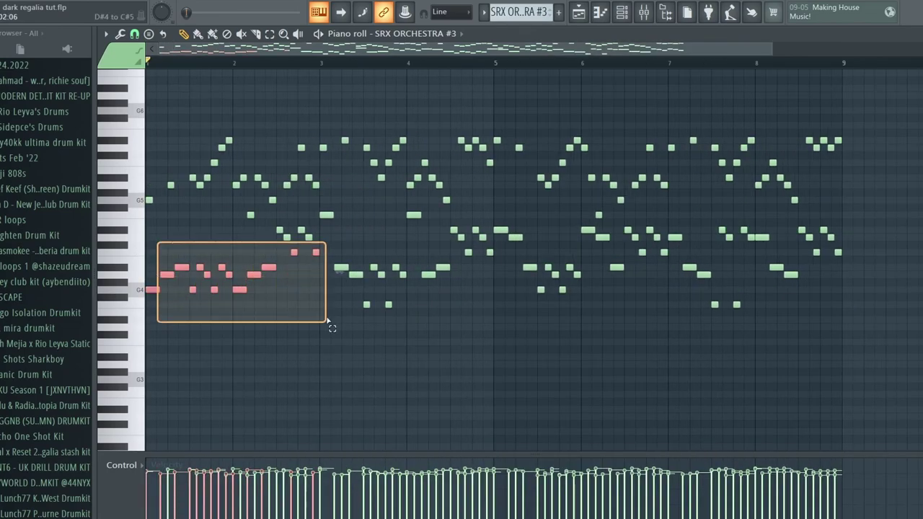
left_click_drag(171, 114, 861, 216)
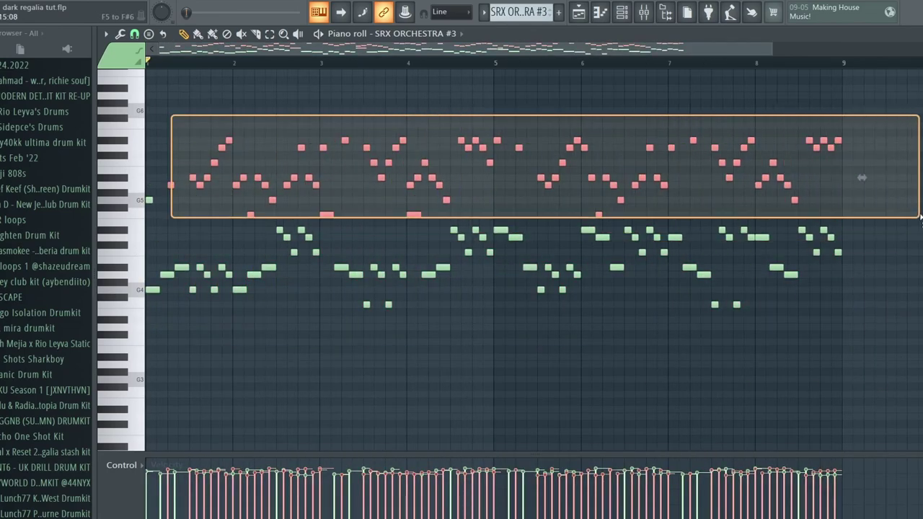
left_click(862, 177)
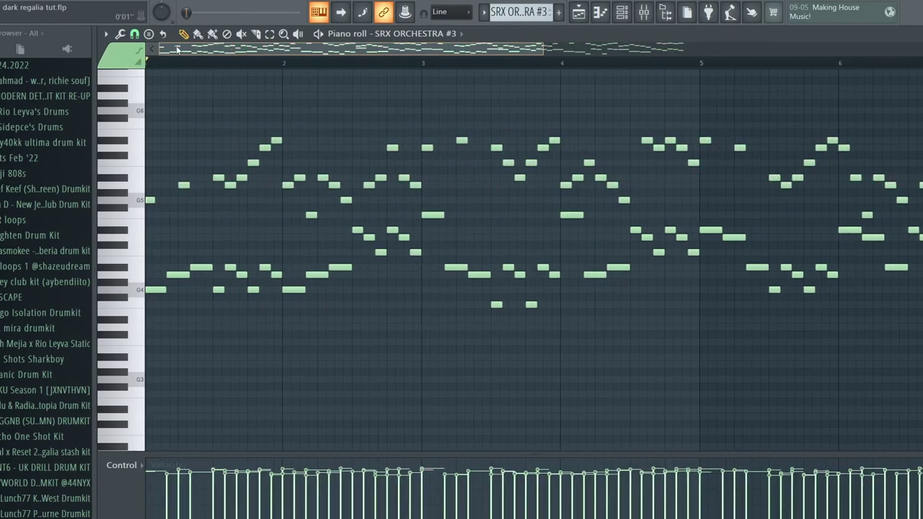
key("space")
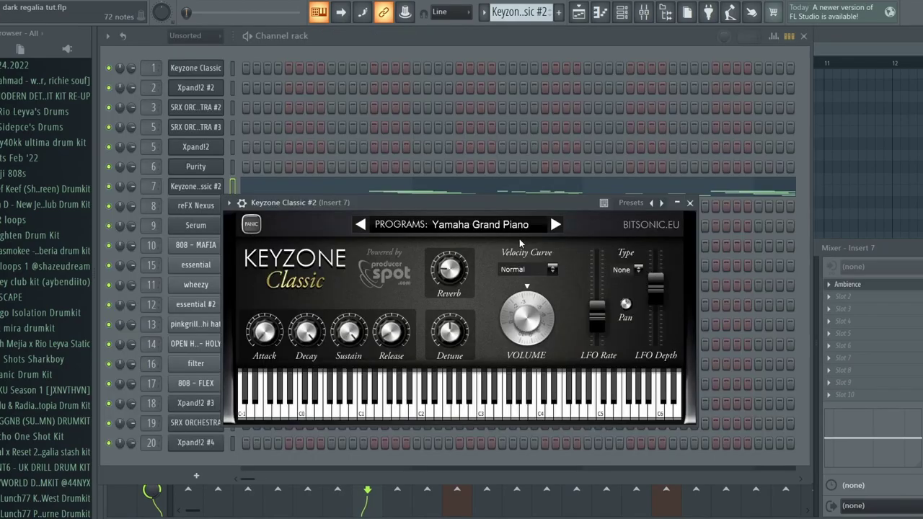
Play the Keyzone Classic #2 piano melody and scroll up to its high notes.
left_click(605, 14)
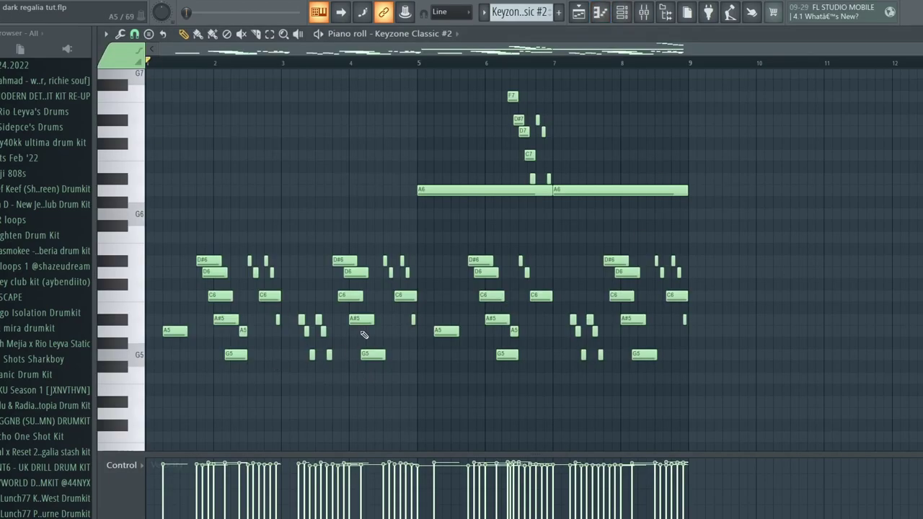
key("space")
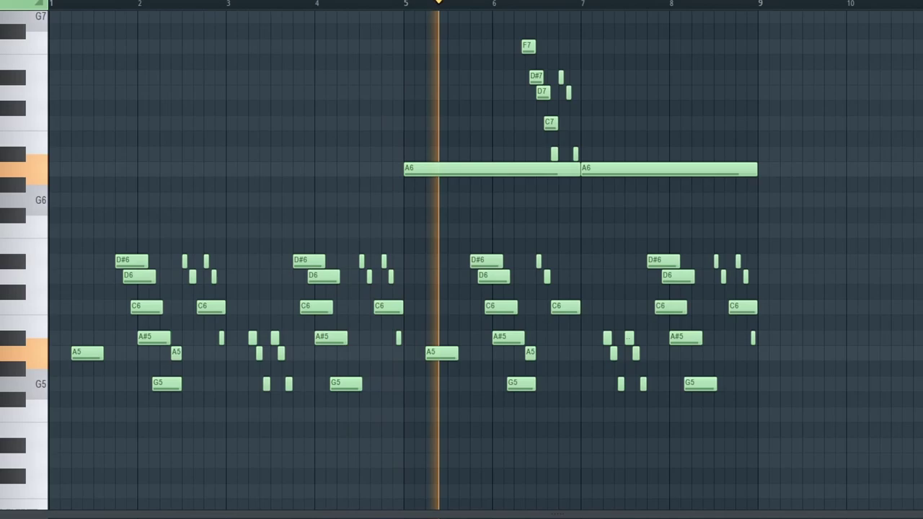
scroll(461, 260, "up", 3)
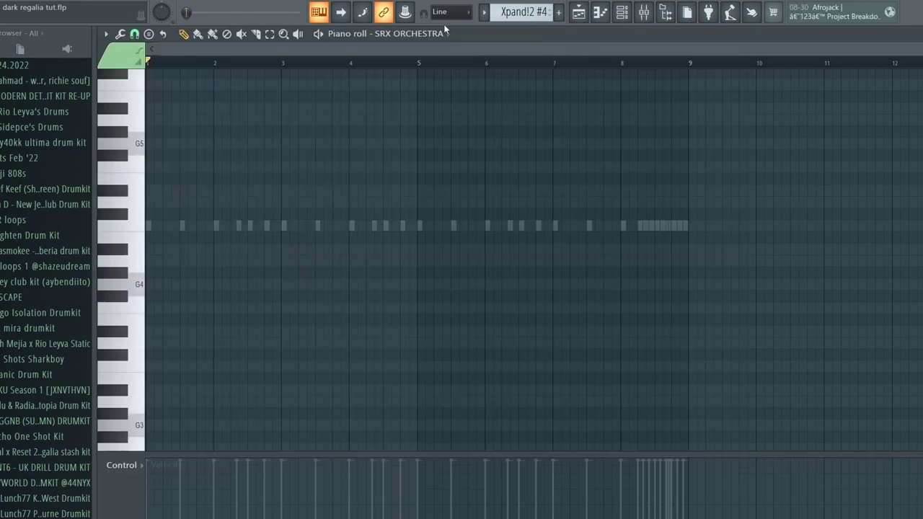
Switch the piano roll to the Xpand!2 #4 channel, then return to the playlist arrangement.
left_click(442, 33)
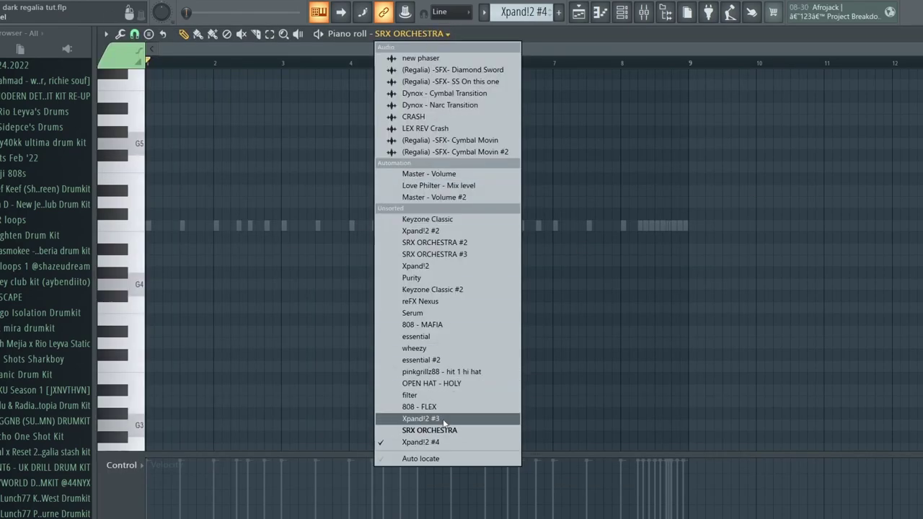
left_click(429, 442)
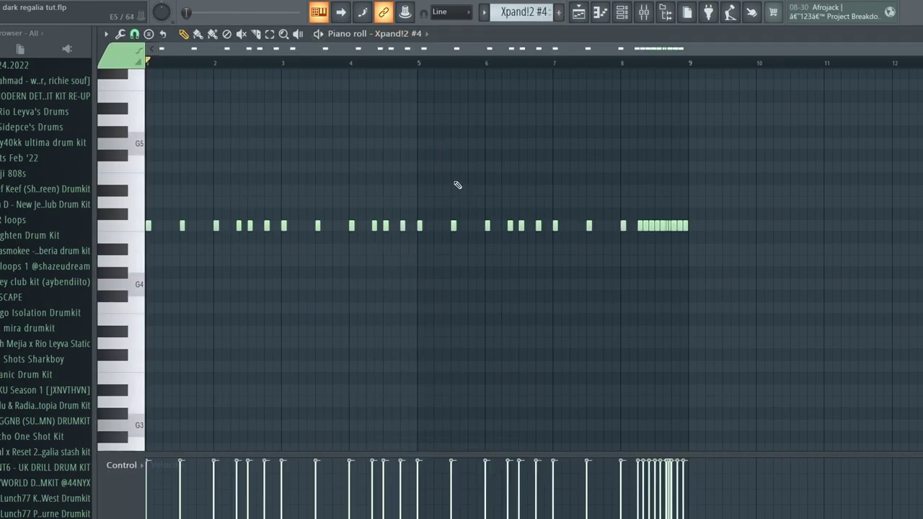
left_click(589, 20)
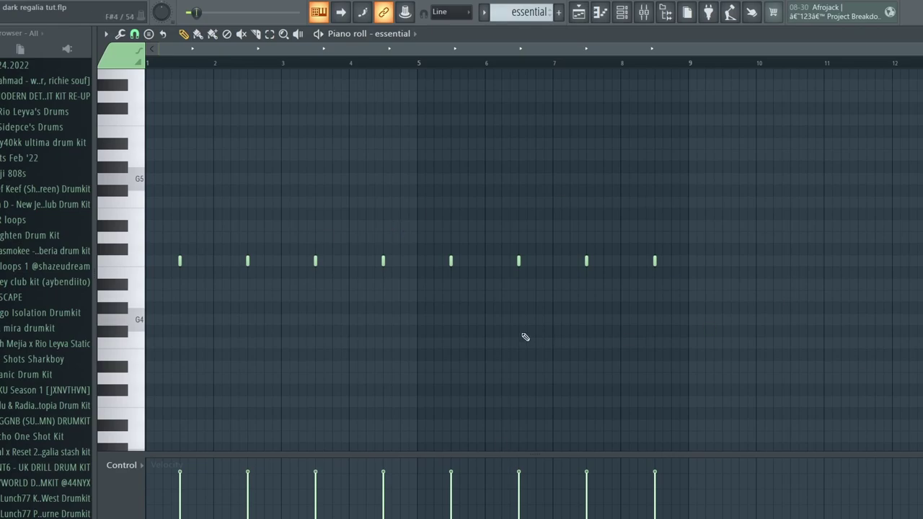
Play the essential pattern, then replay it from bar 1.
key("space")
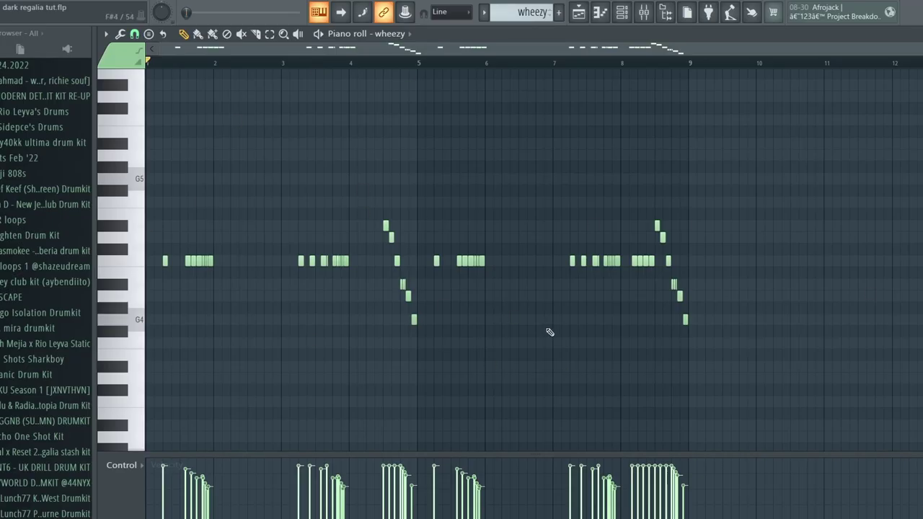
key("space")
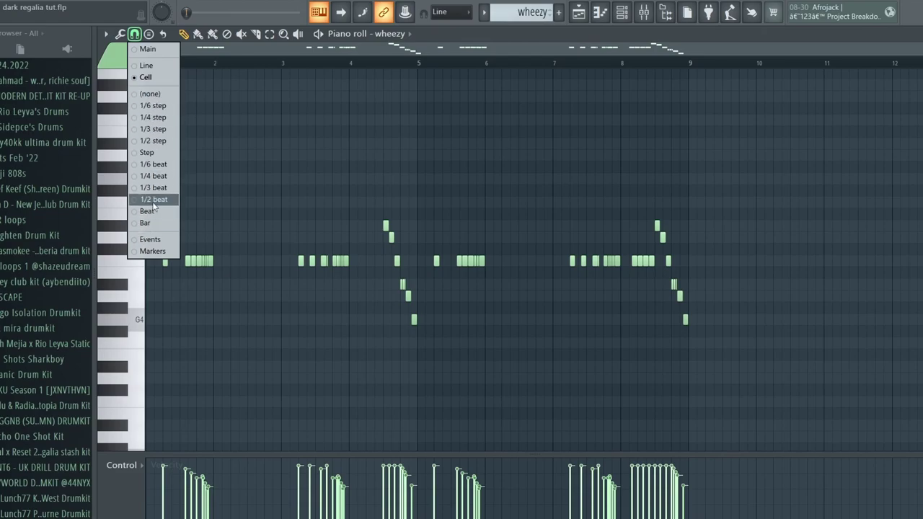
Close the snap menu, then play the essential #2 and hi hat patterns in turn.
left_click(366, 157)
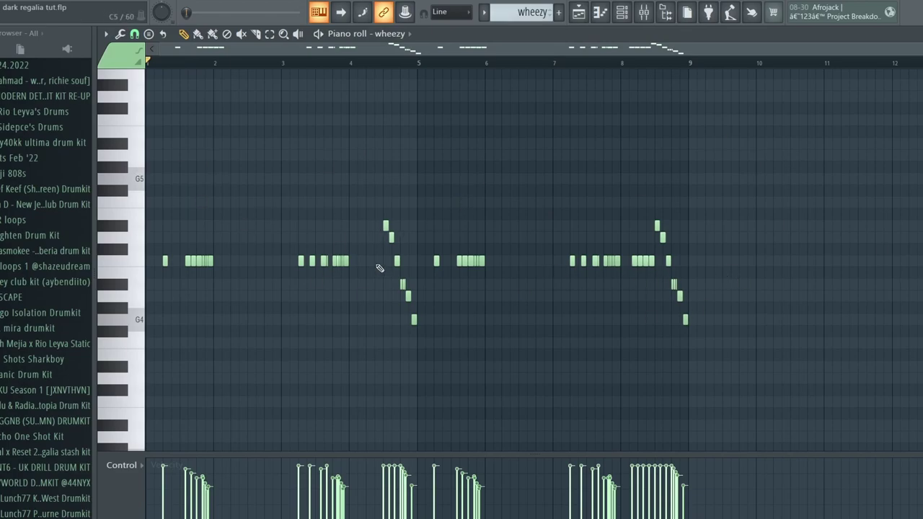
key("KP_Add")
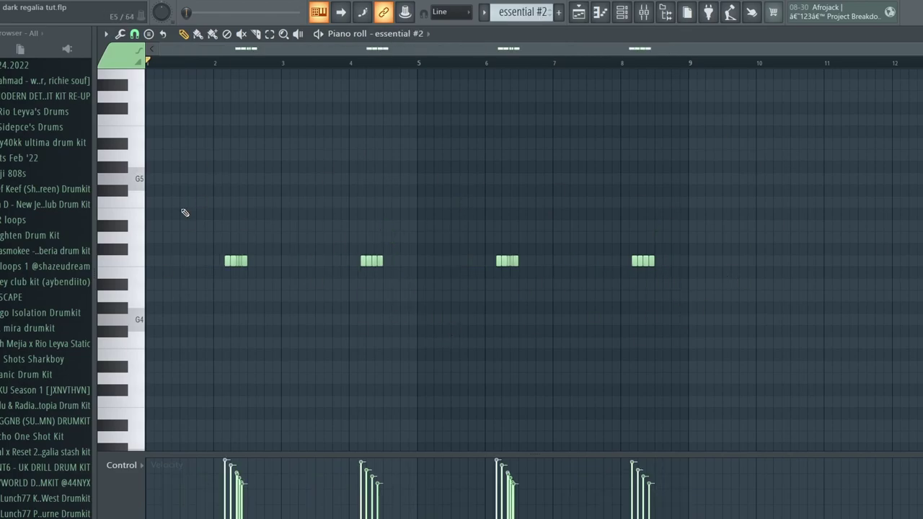
key("space")
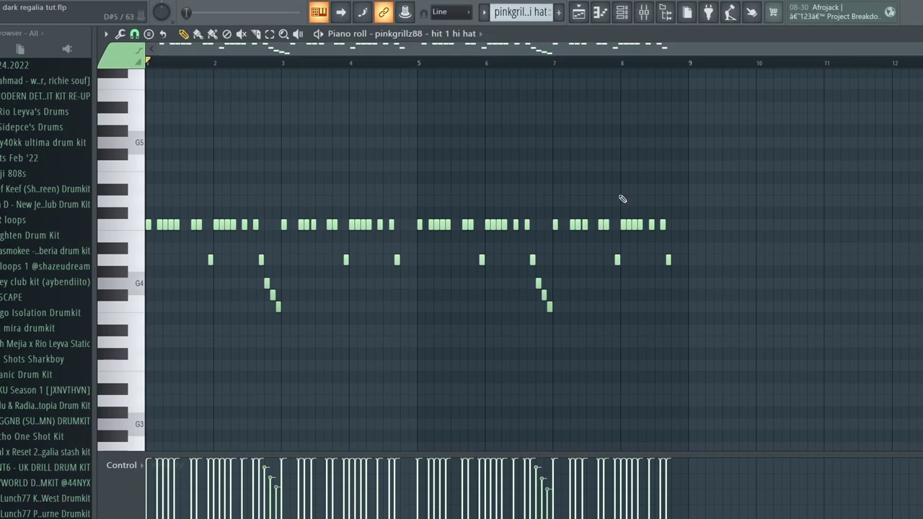
key("space")
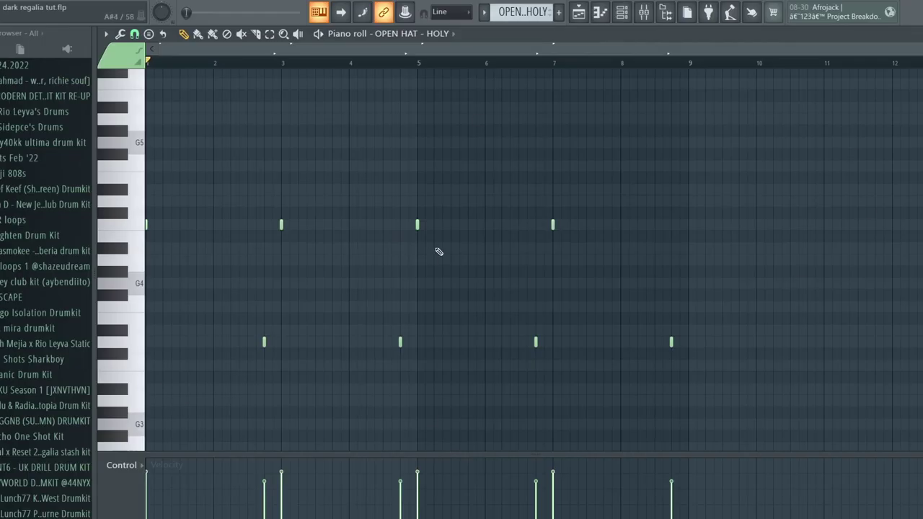
Play the OPEN HAT - HOLY, 808 - MAFIA and 808 - FLEX patterns one after another.
key("space")
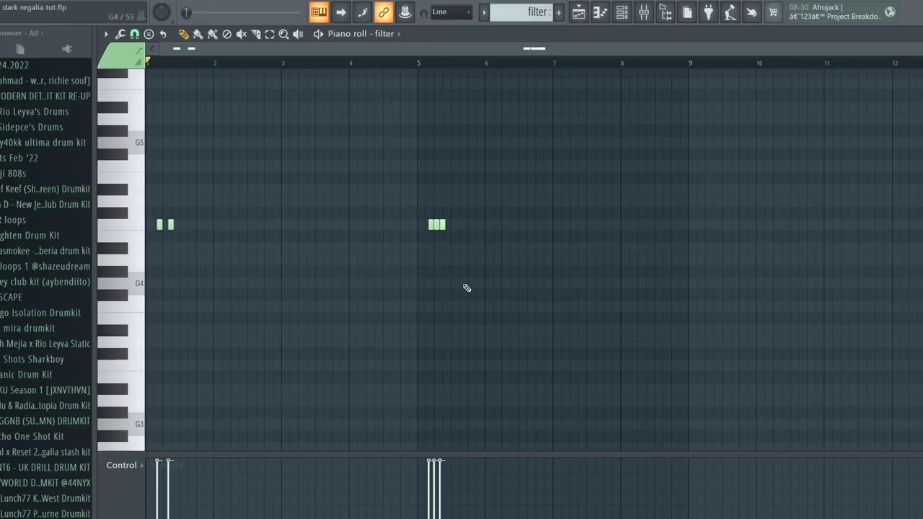
key("space")
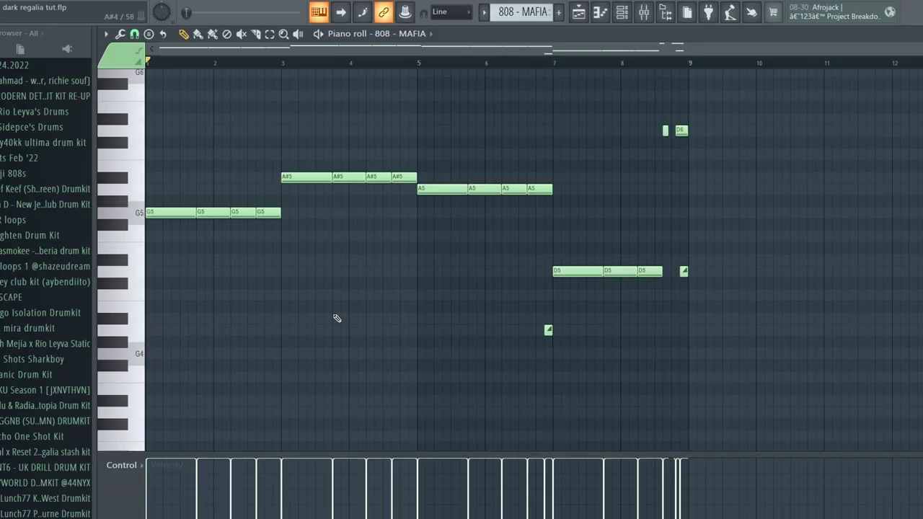
key("space")
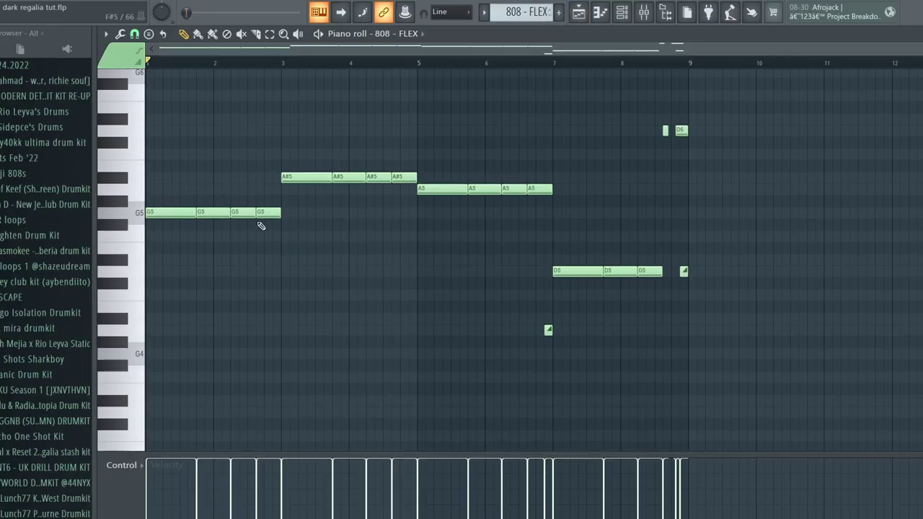
key("space")
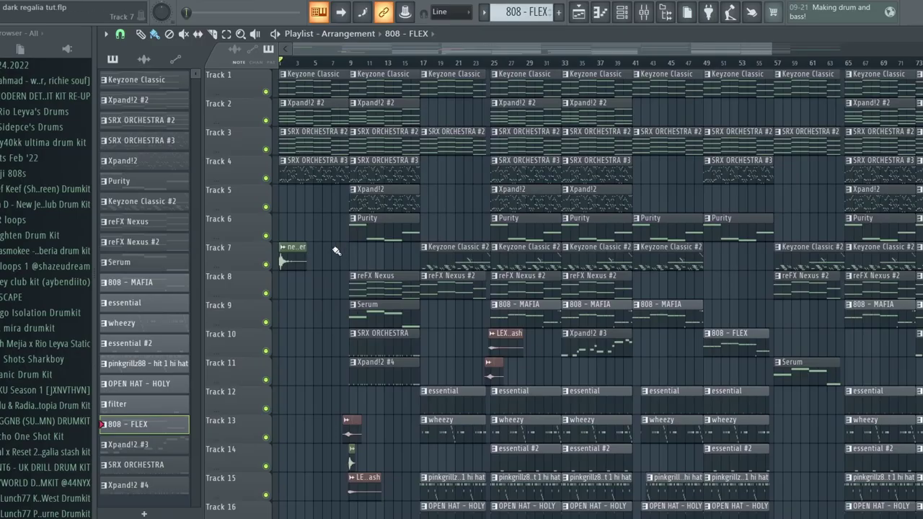
left_click_drag(283, 67, 338, 181)
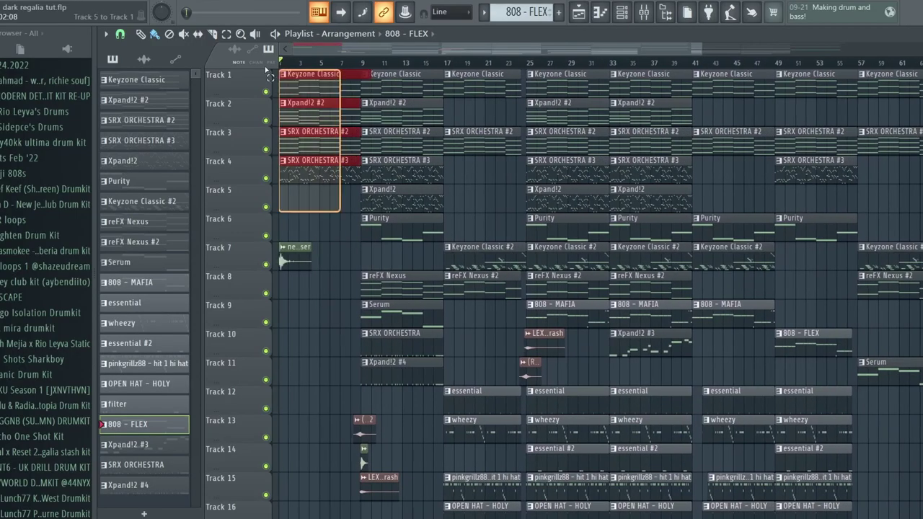
scroll(296, 145, "up", 1, "ctrl")
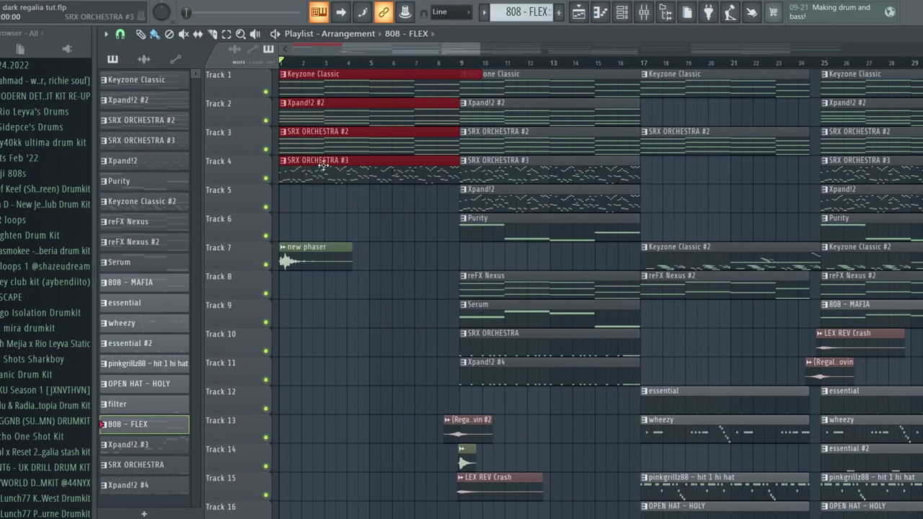
scroll(412, 62, "down", 2, "ctrl")
left_click(408, 62)
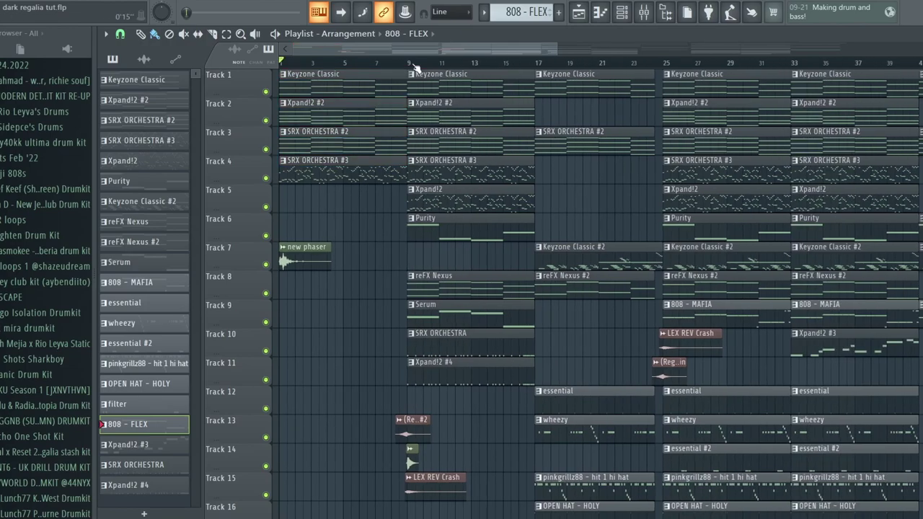
scroll(442, 234, "up", 1, "ctrl")
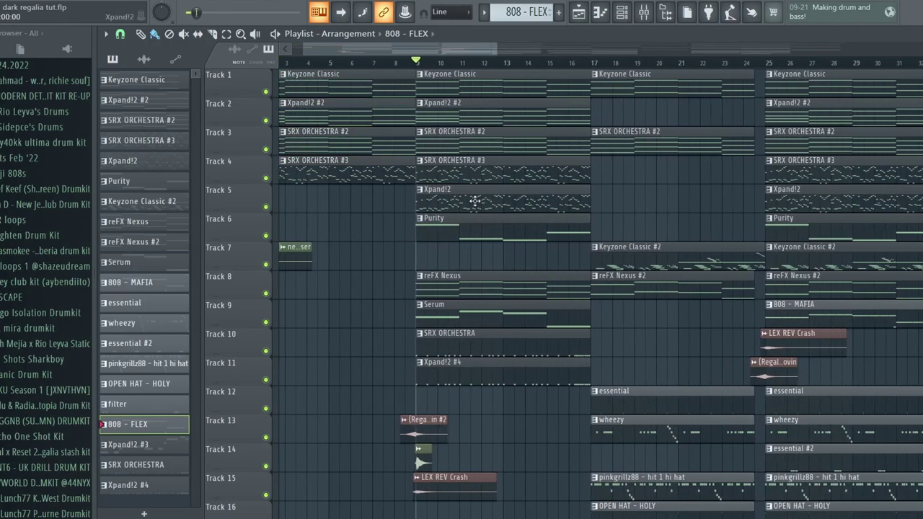
scroll(433, 203, "down", 1)
scroll(368, 216, "down", 1)
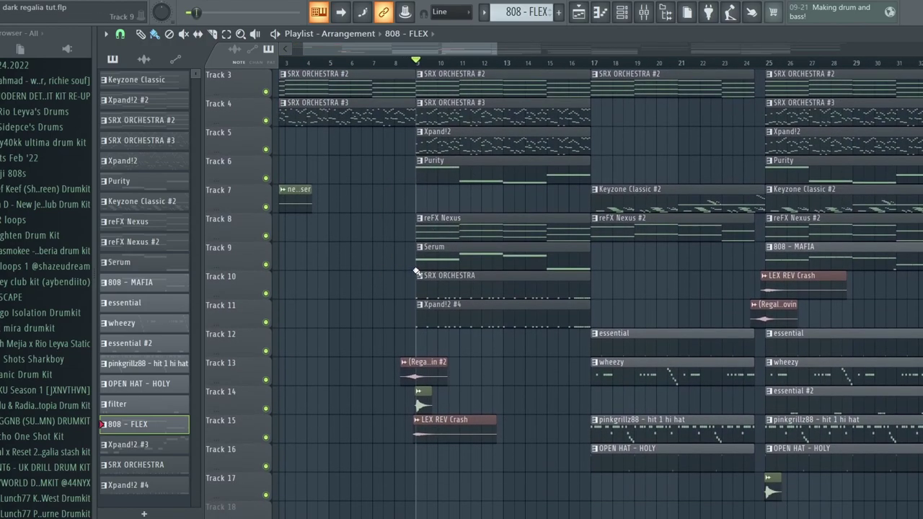
scroll(357, 249, "down", 1)
left_click_drag(372, 242, 582, 300)
scroll(377, 330, "up", 1, "ctrl")
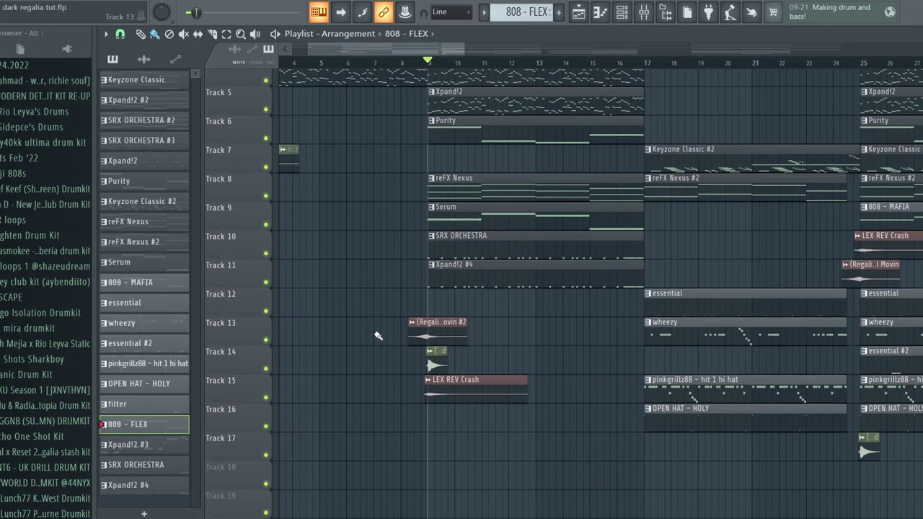
scroll(428, 369, "down", 4)
scroll(428, 369, "up", 1, "ctrl")
left_click_drag(510, 355, 403, 185)
scroll(423, 308, "up", 2, "ctrl")
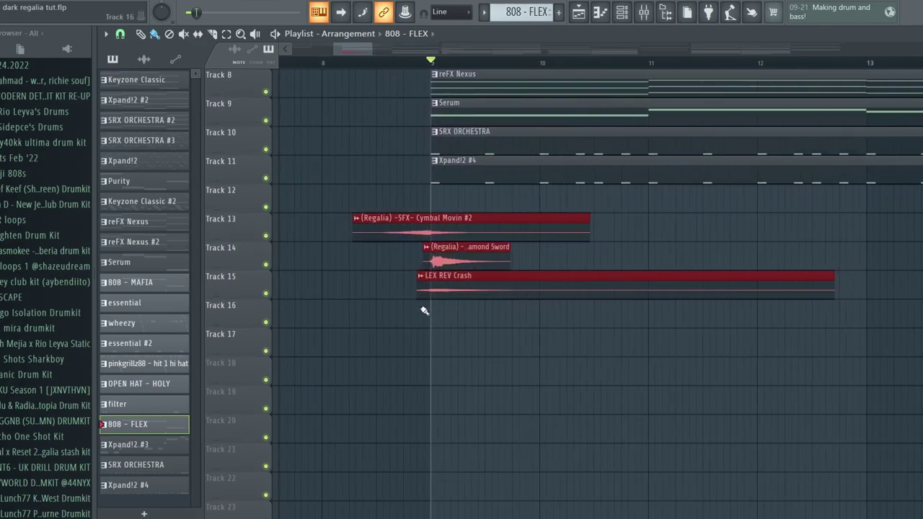
scroll(483, 274, "up", 2, "ctrl")
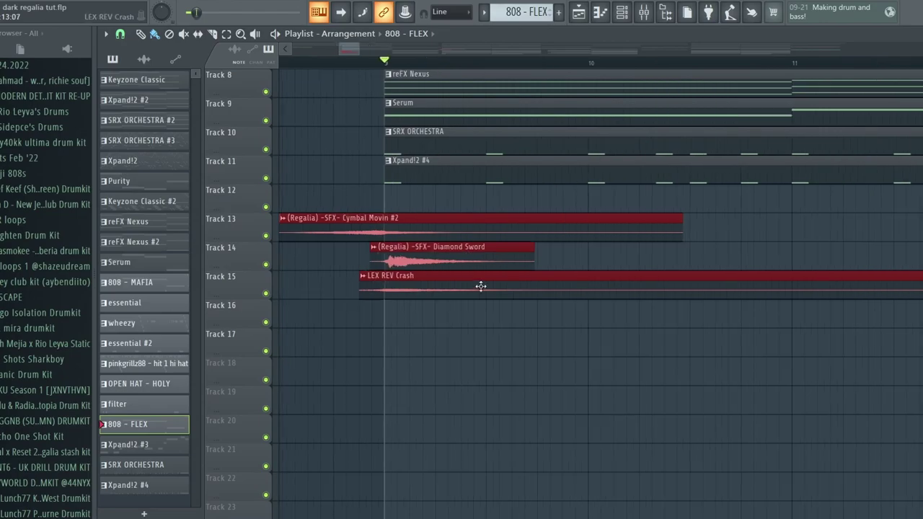
scroll(433, 274, "down", 1, "ctrl")
scroll(309, 298, "down", 1, "ctrl")
scroll(310, 299, "down", 1, "ctrl")
scroll(380, 248, "up", 1, "ctrl")
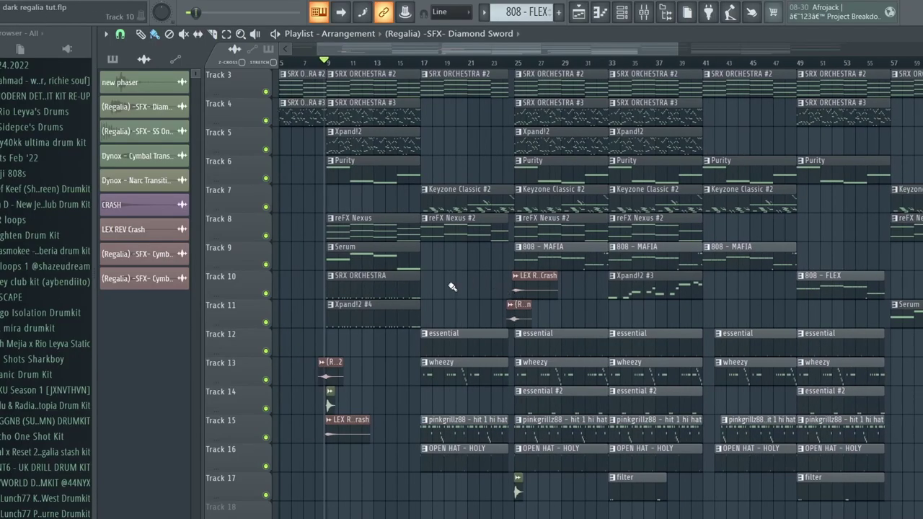
scroll(393, 108, "up", 2)
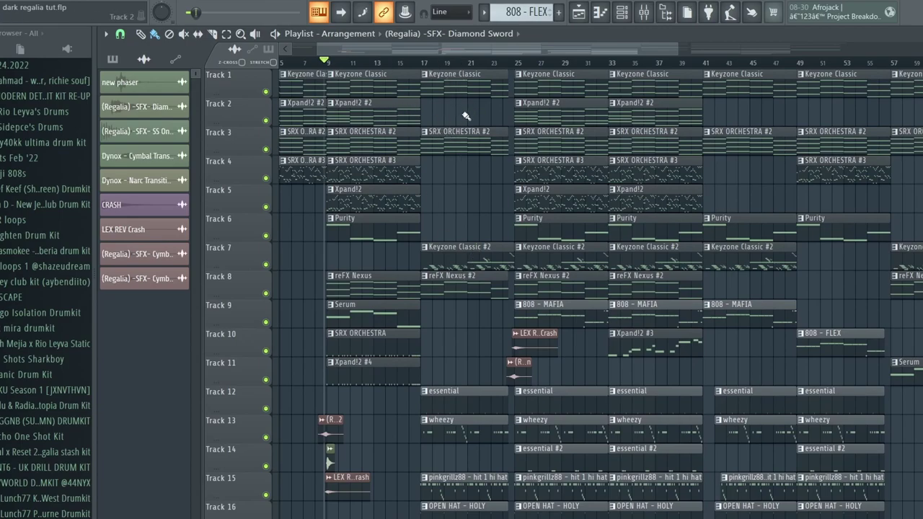
scroll(433, 188, "down", 1)
scroll(447, 202, "down", 2)
scroll(462, 231, "down", 1)
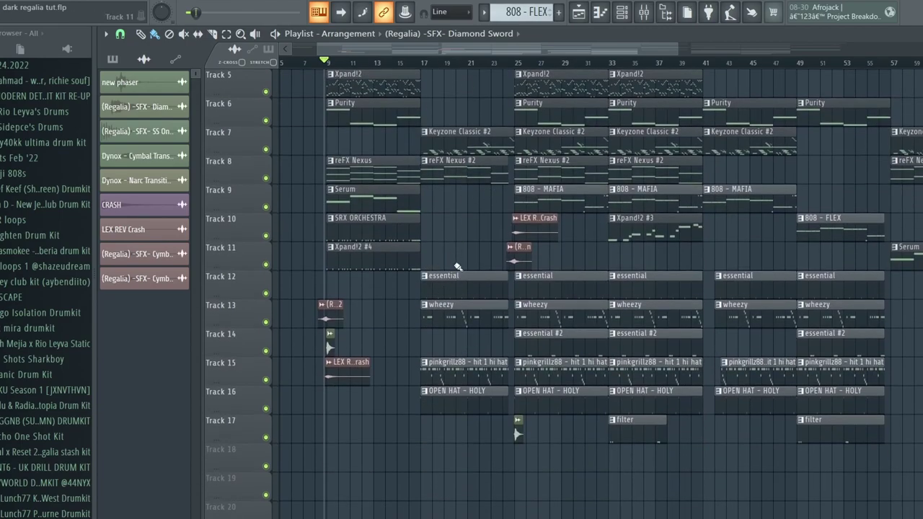
left_click_drag(457, 267, 462, 404)
scroll(469, 346, "up", 4)
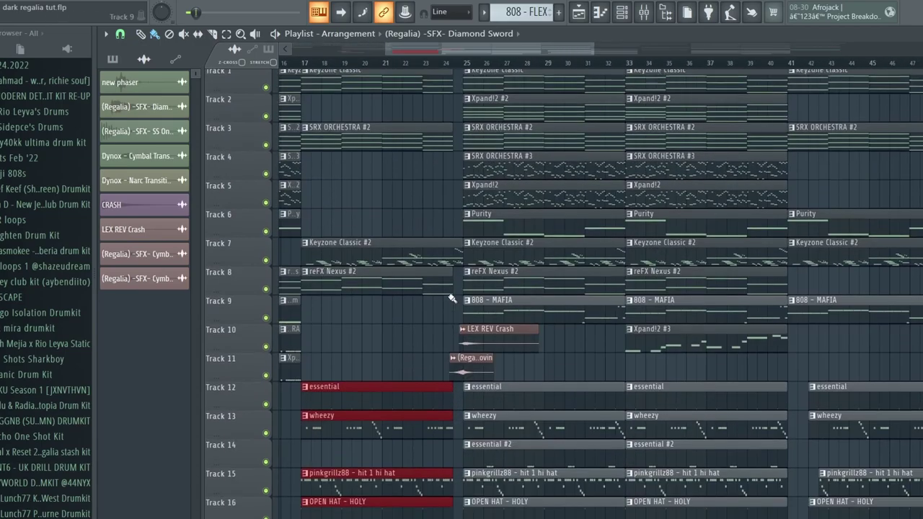
scroll(449, 144, "up", 3, "ctrl")
scroll(477, 288, "down", 4)
scroll(504, 347, "up", 3)
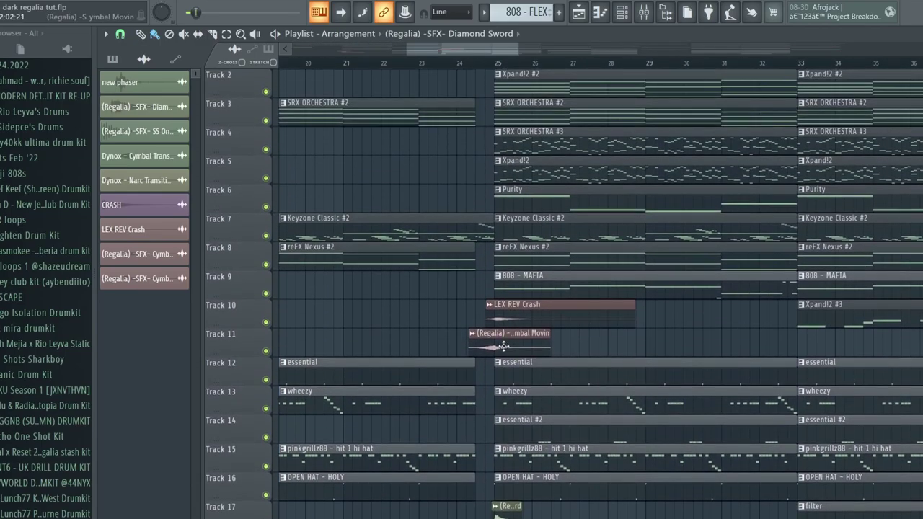
scroll(487, 212, "up", 2, "ctrl")
scroll(520, 303, "down", 2, "ctrl")
scroll(541, 318, "down", 1, "ctrl")
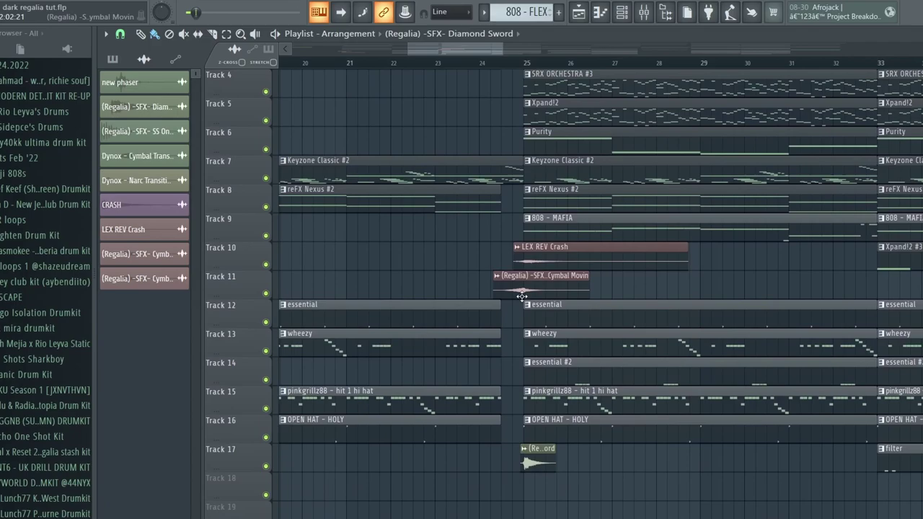
scroll(550, 343, "down", 2, "ctrl")
scroll(618, 184, "down", 2, "ctrl")
scroll(619, 185, "down", 1)
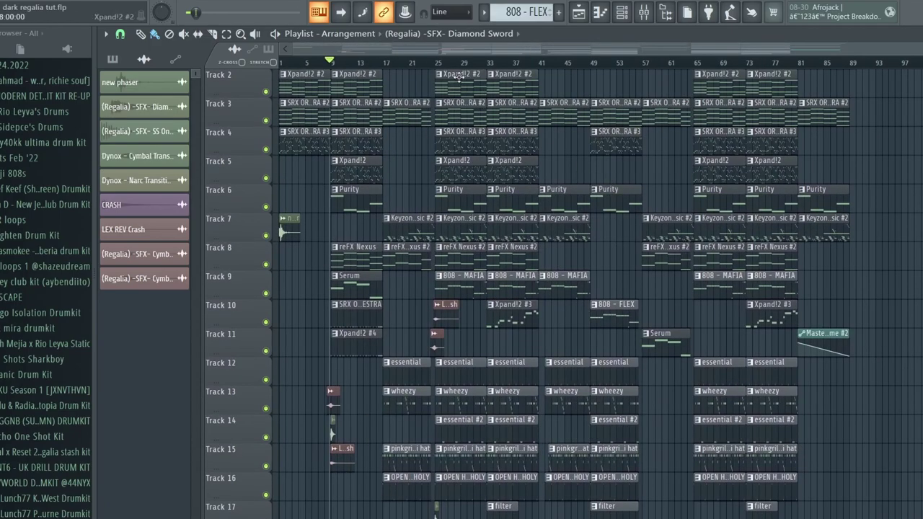
mouse_move(458, 77)
left_mouse_down()
mouse_move(535, 321)
mouse_move(505, 330)
left_mouse_up()
scroll(567, 101, "up", 1)
left_click_drag(567, 79, 645, 412)
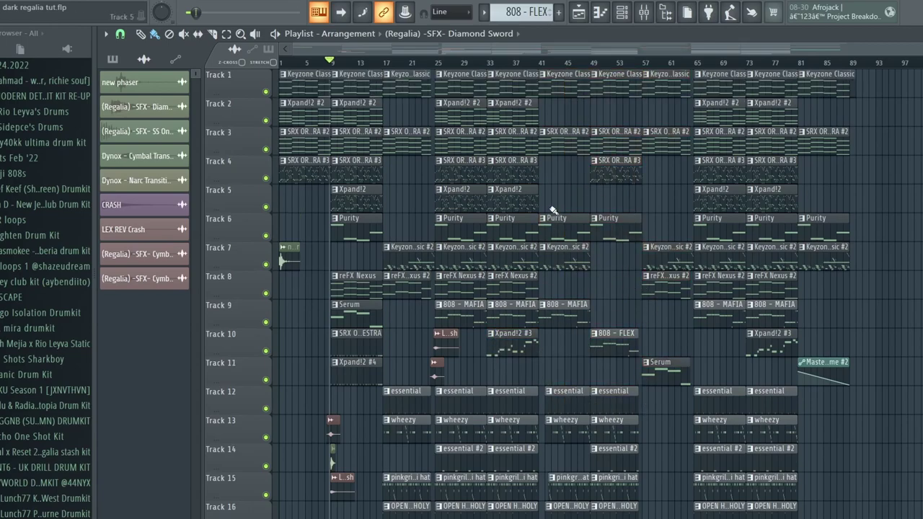
scroll(599, 289, "down", 3)
scroll(599, 288, "up", 2, "ctrl")
left_click(618, 248)
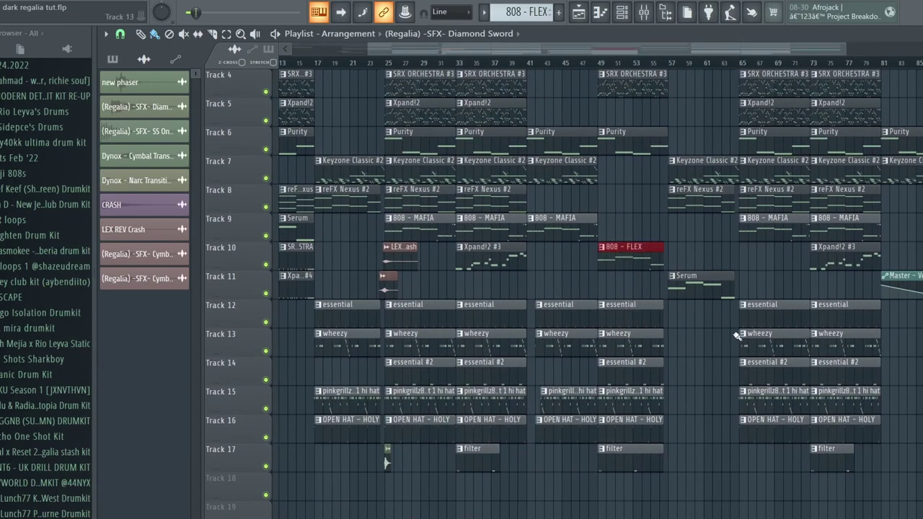
scroll(738, 336, "up", 3)
scroll(726, 361, "down", 2, "ctrl")
left_click(753, 82)
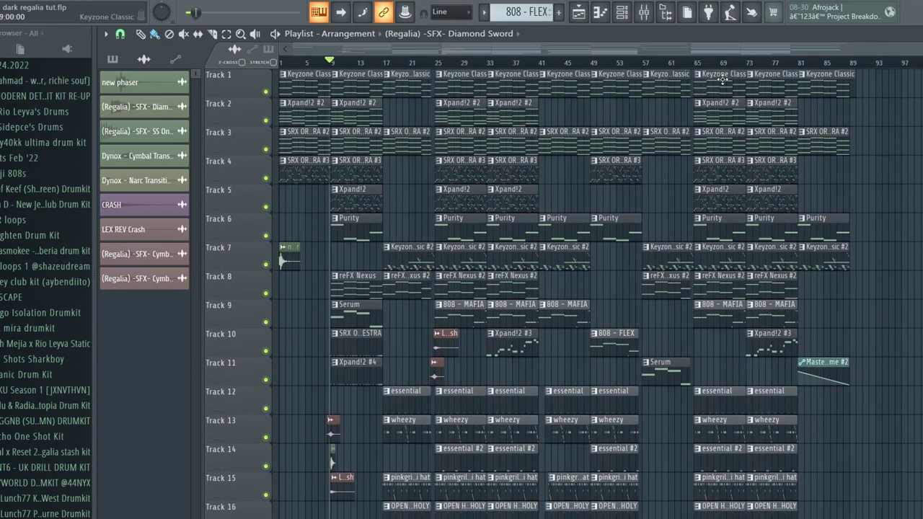
left_click_drag(800, 70, 837, 384)
scroll(836, 384, "up", 3, "ctrl")
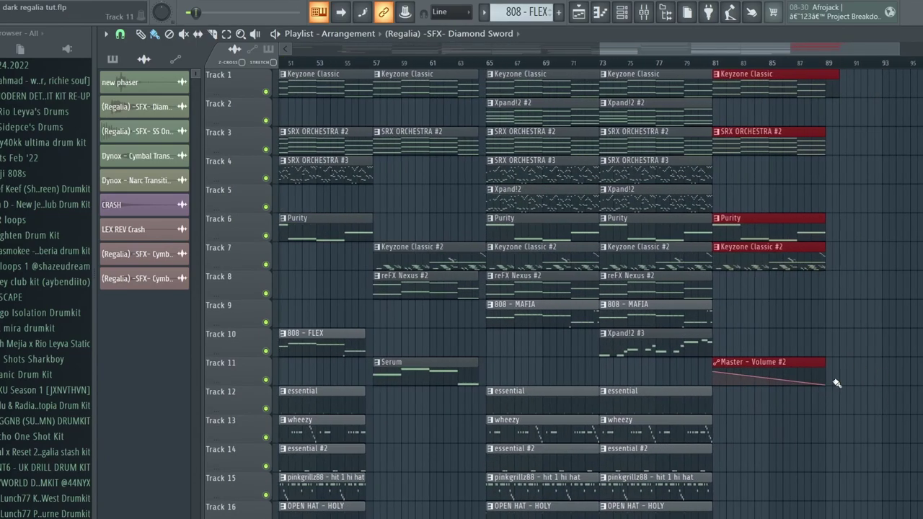
scroll(837, 384, "down", 3, "ctrl")
scroll(837, 384, "down", 2, "ctrl")
left_click(796, 391)
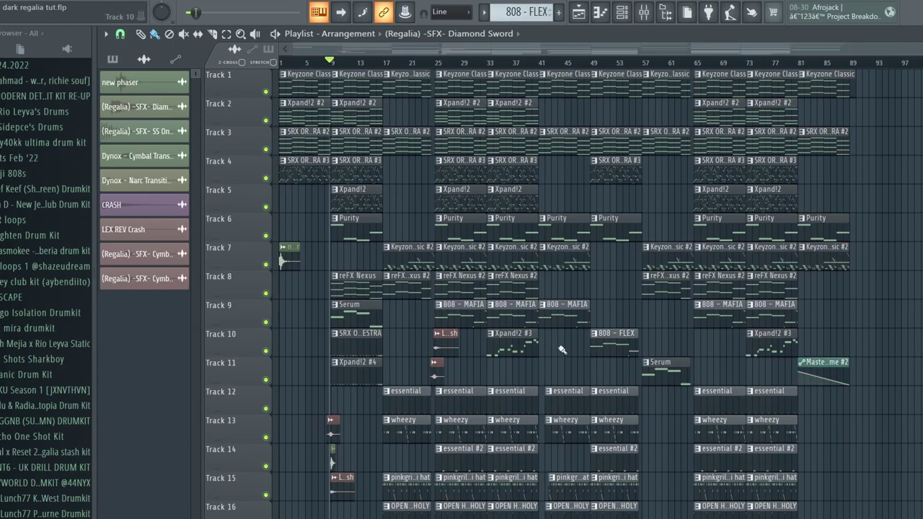